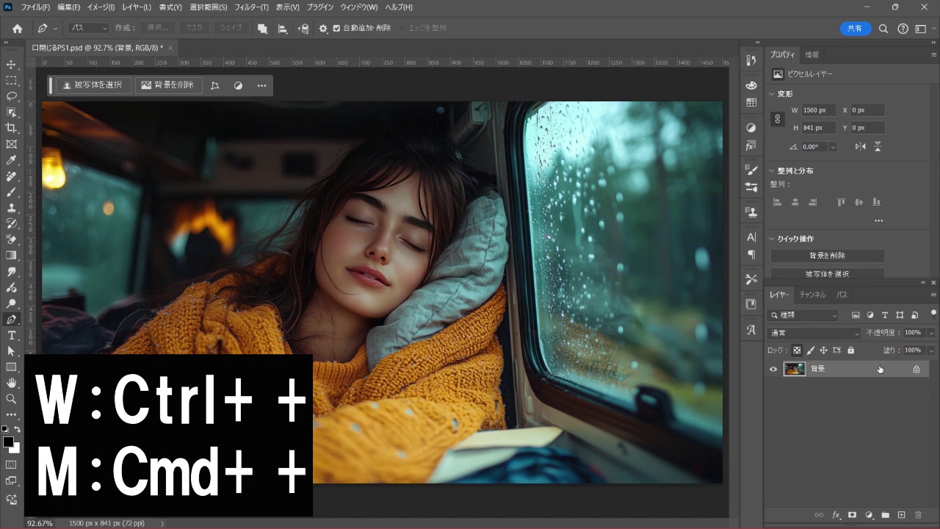
Zoom in twice and pan so the woman's nose and parted lips sit at the centre of the view
key("ctrl+plus")
key("ctrl+plus")
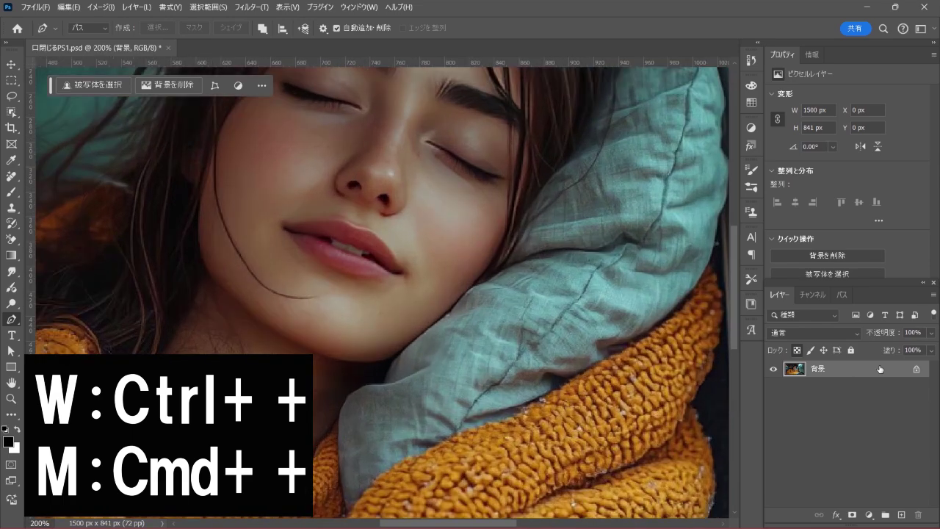
key("ctrl+plus")
key("ctrl+plus")
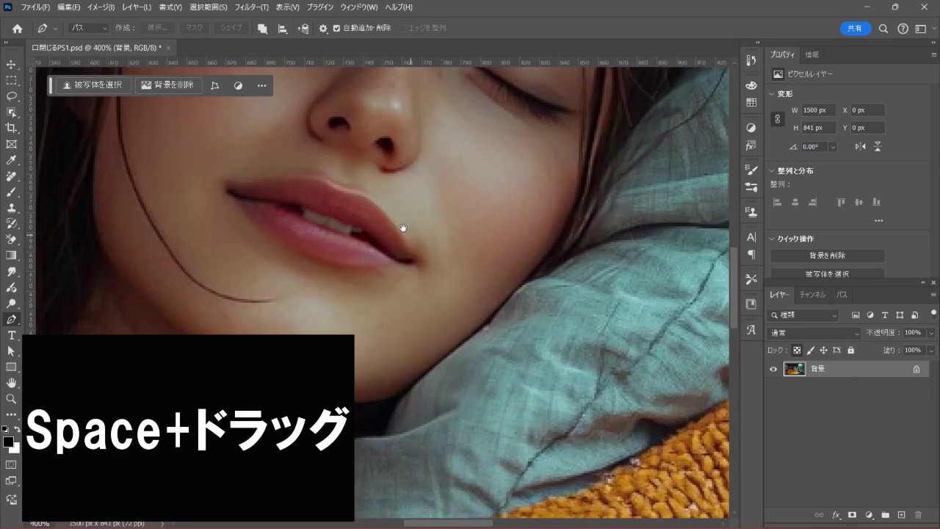
mouse_move(403, 225)
left_mouse_down()
mouse_move(508, 299)
mouse_move(515, 318)
left_mouse_up()
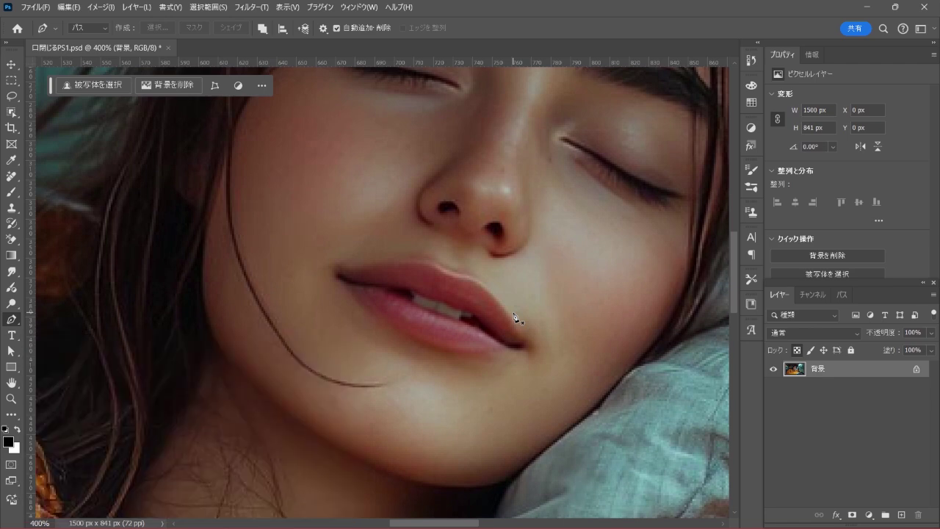
With the Pen Tool, place anchors along the lips' parting line from the left mouth corner rightward
right_click(12, 321)
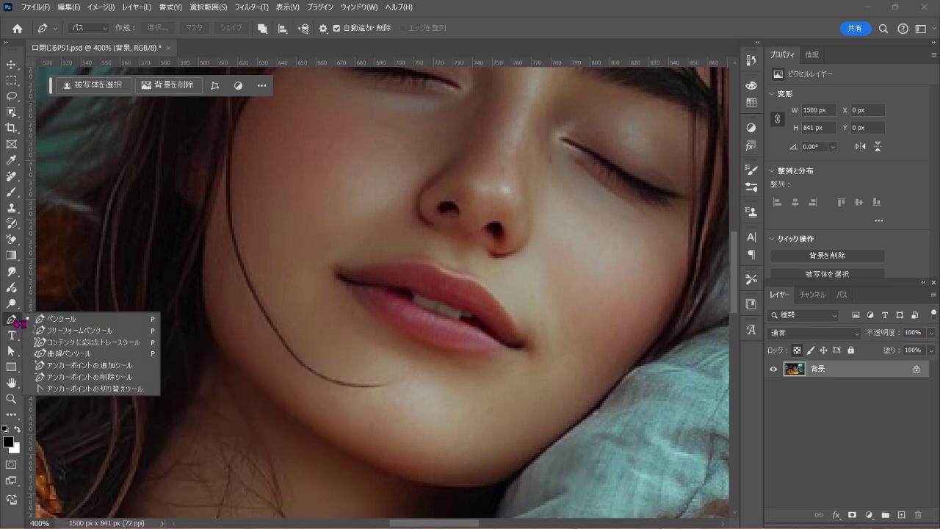
left_click(115, 321)
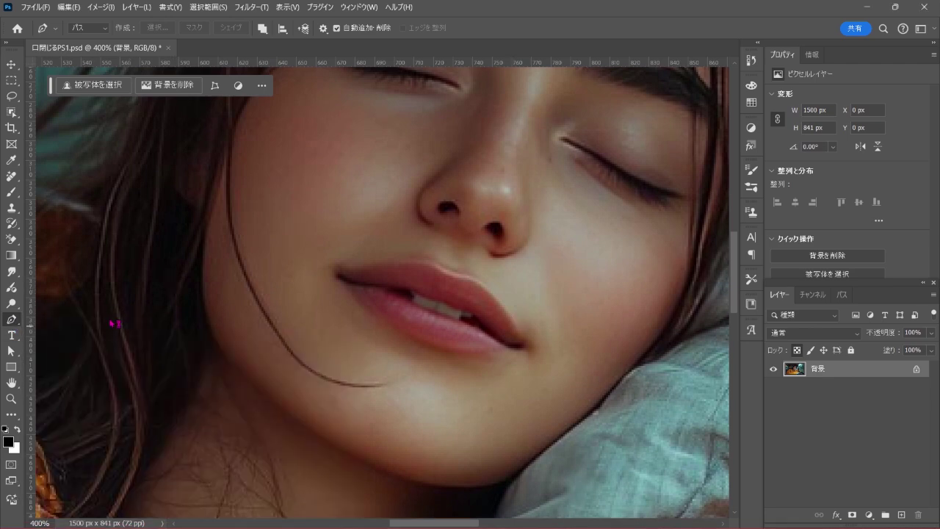
left_click(322, 272)
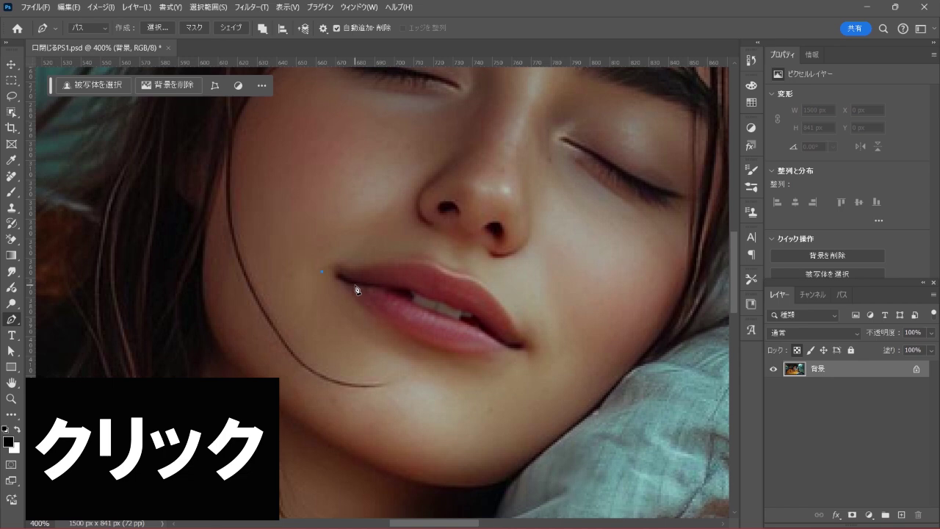
left_click(356, 284)
left_click(391, 285)
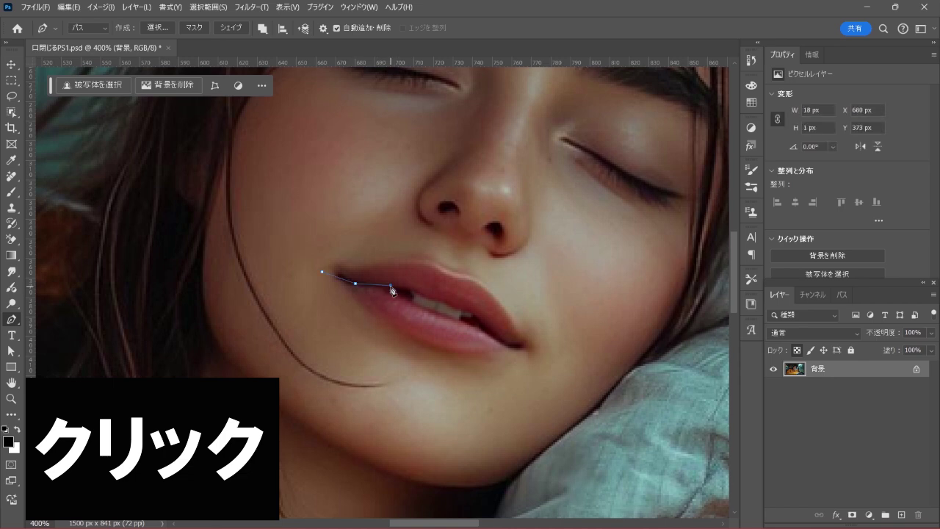
left_click(419, 296)
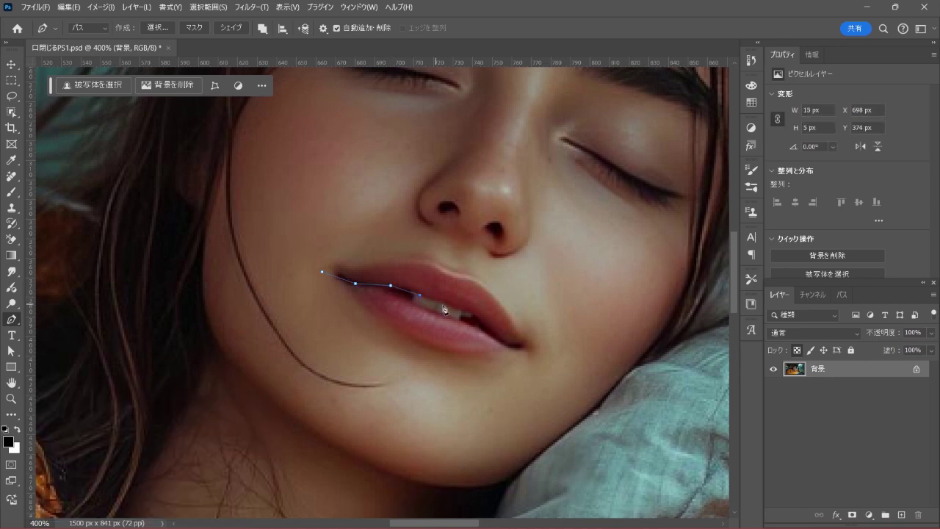
left_click(438, 300)
left_click(475, 314)
Carry the path around the right mouth corner, back above the upper lip, and close it
left_click(496, 338)
left_click(526, 348)
left_click(561, 312)
left_click(475, 255)
left_click(359, 237)
left_click(327, 242)
left_click(324, 274)
Using the Curvature Pen, add four points on the path's lower edge, bending it to the lip seam
right_click(13, 321)
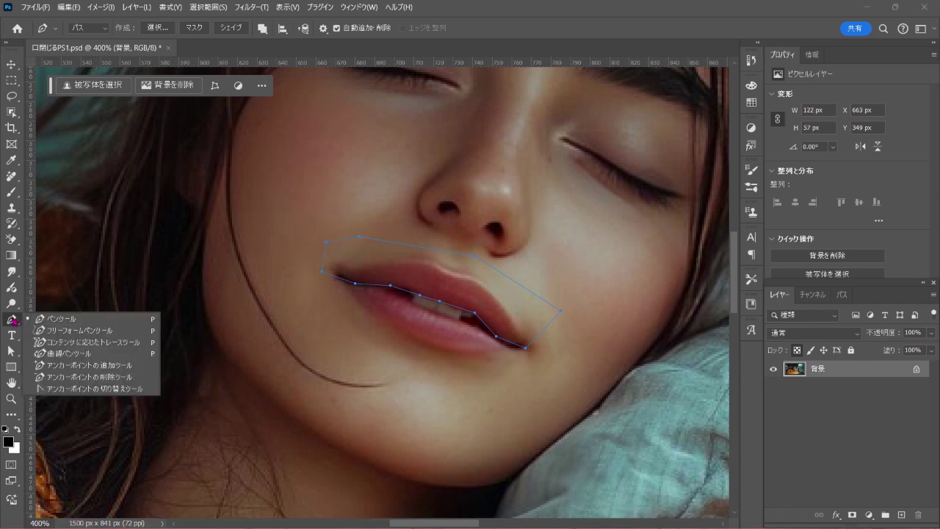
left_click(126, 355)
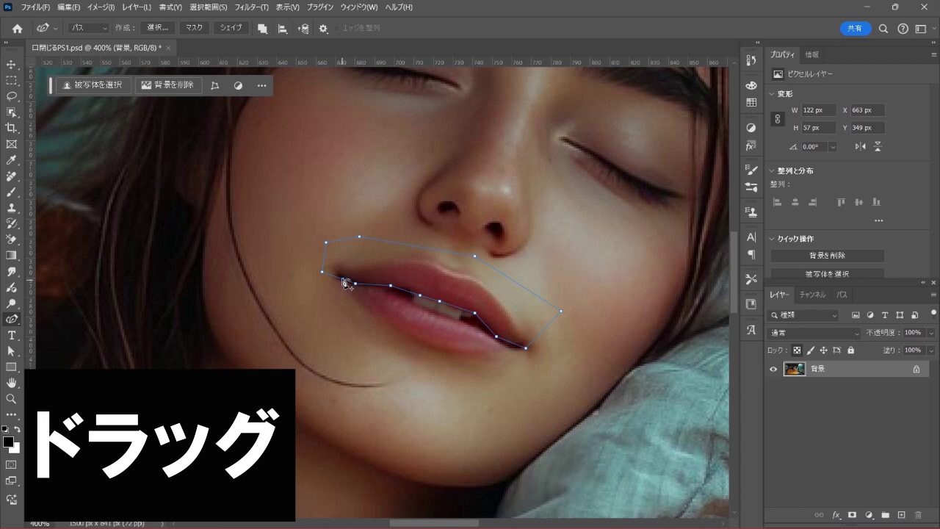
left_click(375, 285)
left_click_drag(376, 285, 375, 282)
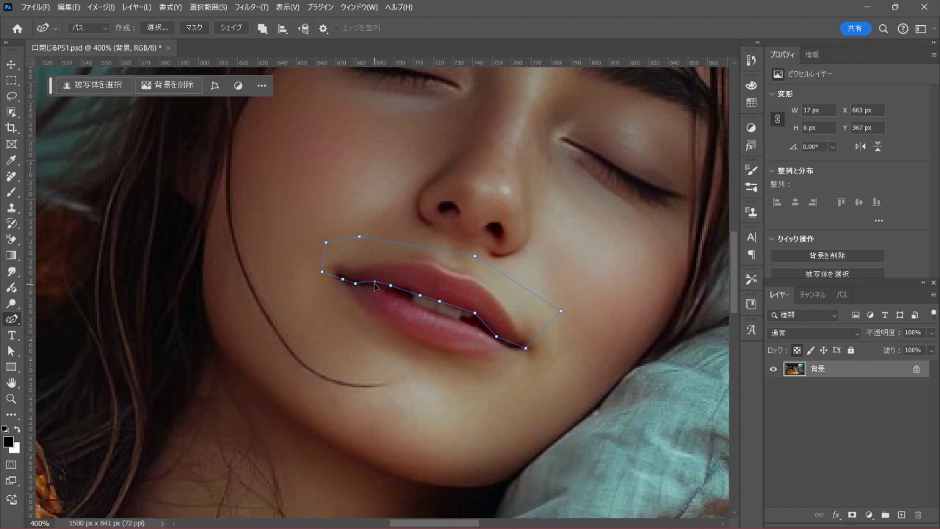
left_click(412, 293)
left_click_drag(411, 294, 410, 293)
left_click(457, 308)
left_click(487, 324)
Turn the path into a 1 px feathered selection, copy it to レイヤー 1, and reselect Background
right_click(482, 295)
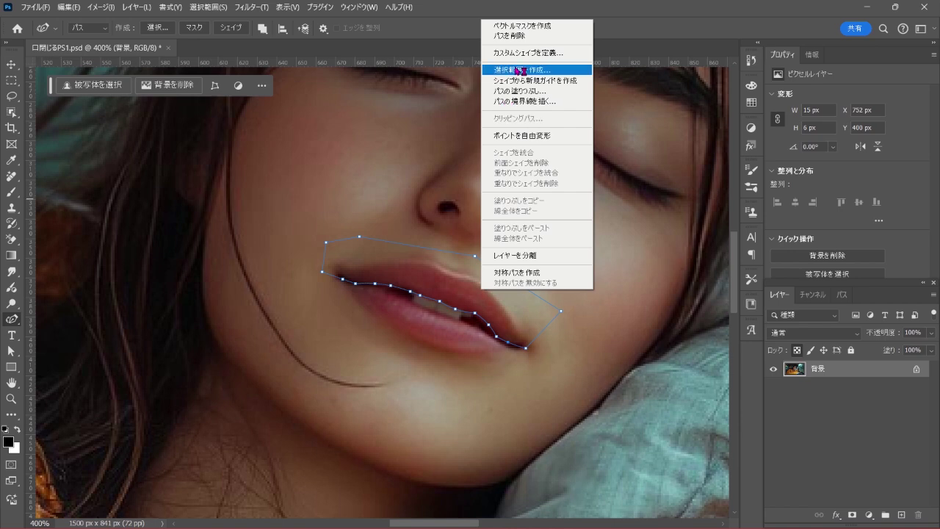
left_click(572, 72)
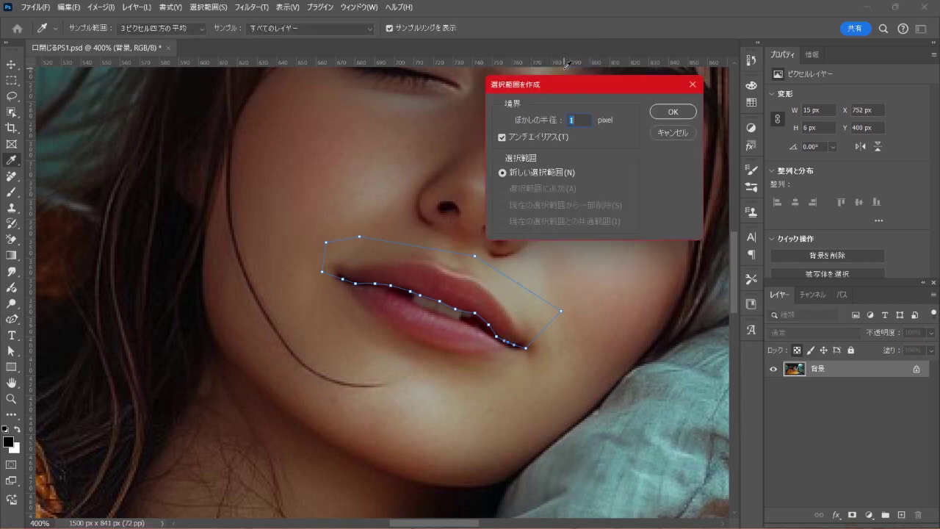
left_click(673, 111)
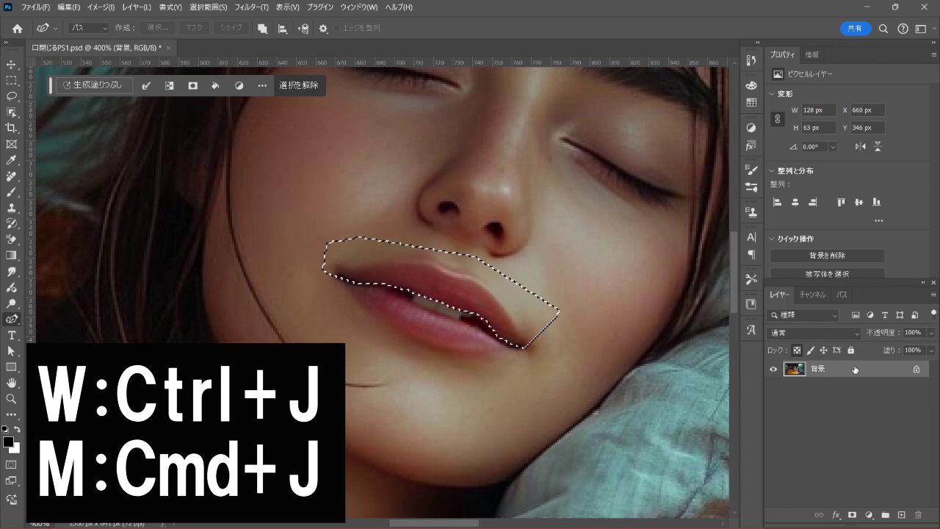
key("ctrl+j")
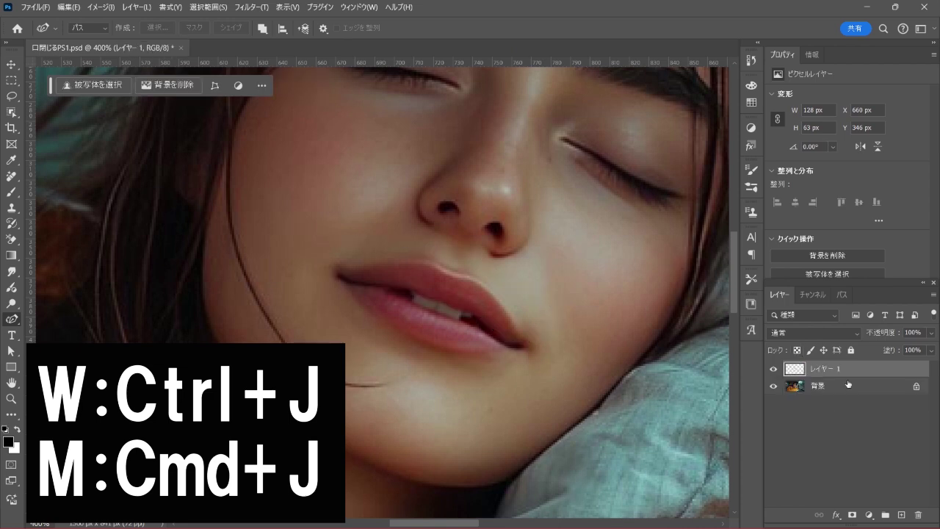
left_click(829, 386)
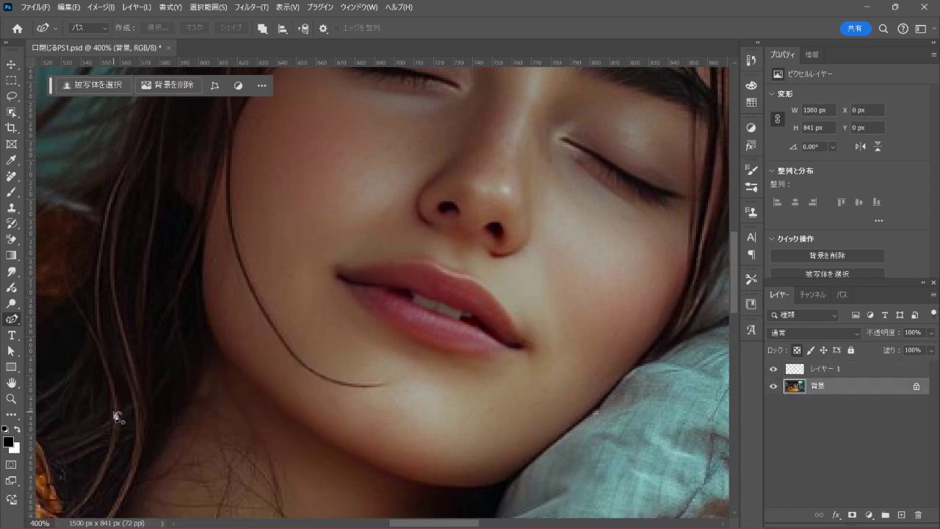
With the Pen Tool, start a new path at the left mouth corner along the parting line
right_click(13, 321)
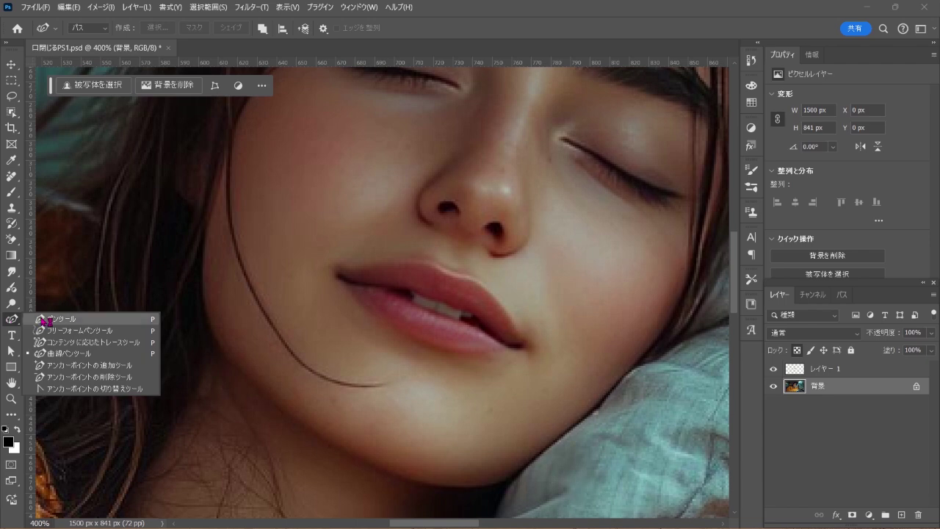
left_click(81, 319)
left_click(332, 277)
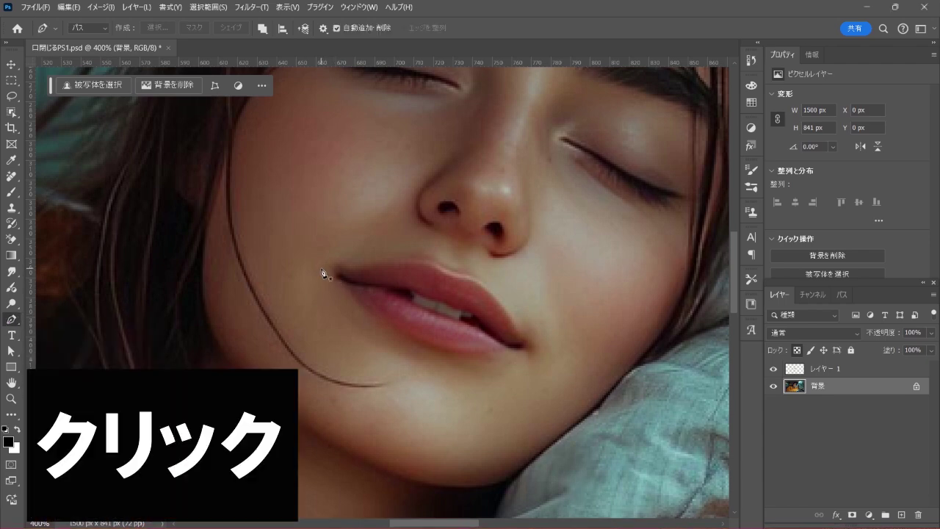
left_click(321, 268)
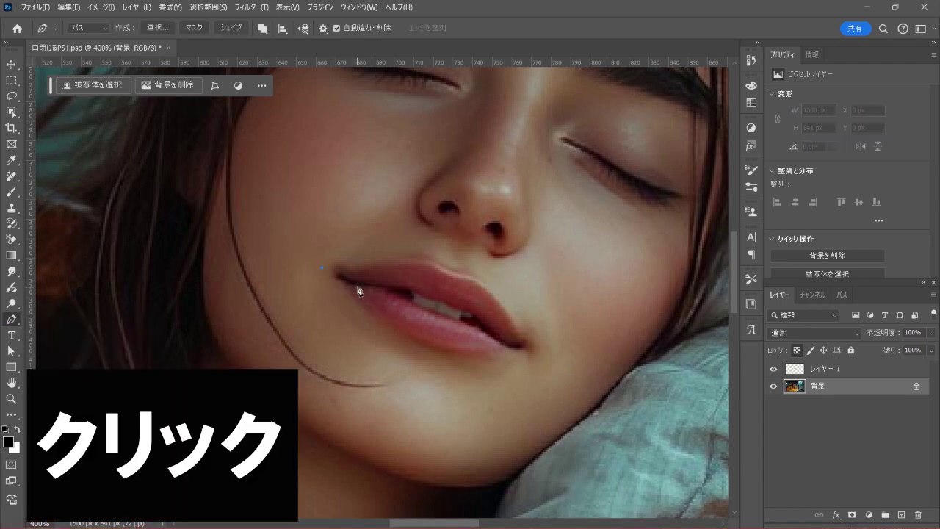
left_click(357, 285)
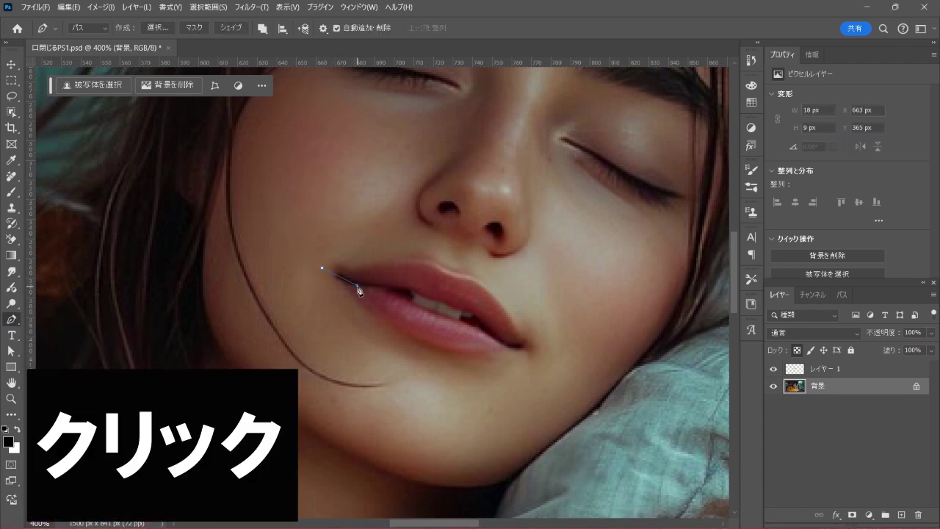
left_click(400, 295)
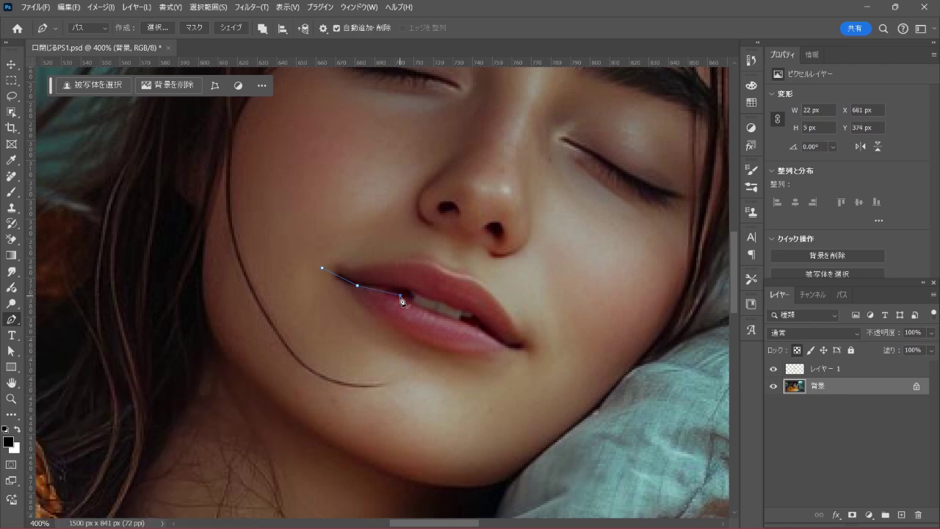
left_click(436, 313)
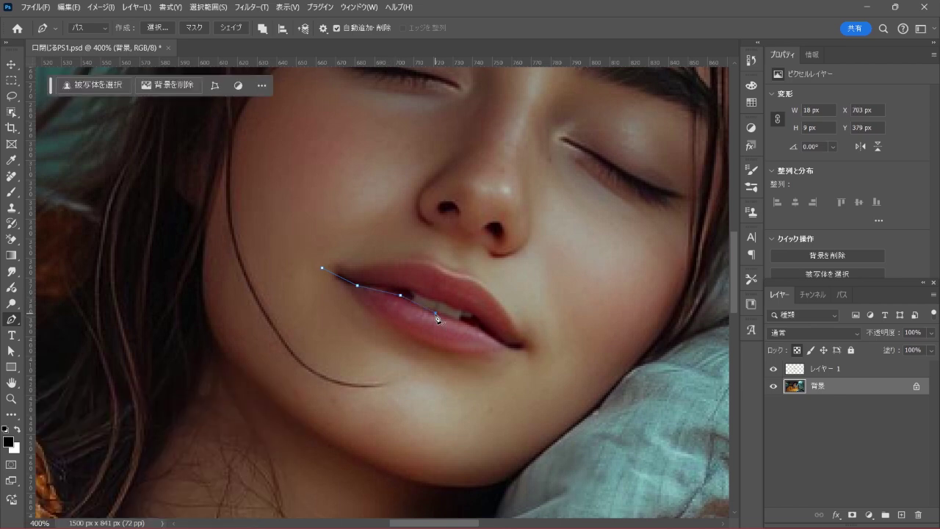
Extend the path to the right mouth corner, back beneath the lower lip, and close it
left_click(496, 343)
left_click(528, 349)
left_click(512, 393)
left_click(367, 350)
left_click(298, 308)
left_click(323, 270)
Using the Curvature Pen, add two points so the lower-lip path's top edge hugs the seam
right_click(11, 321)
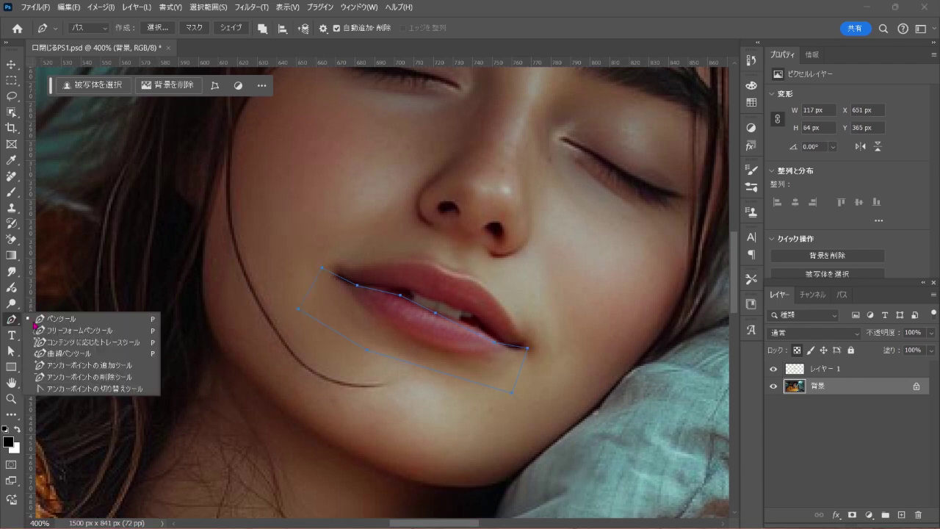
left_click(107, 358)
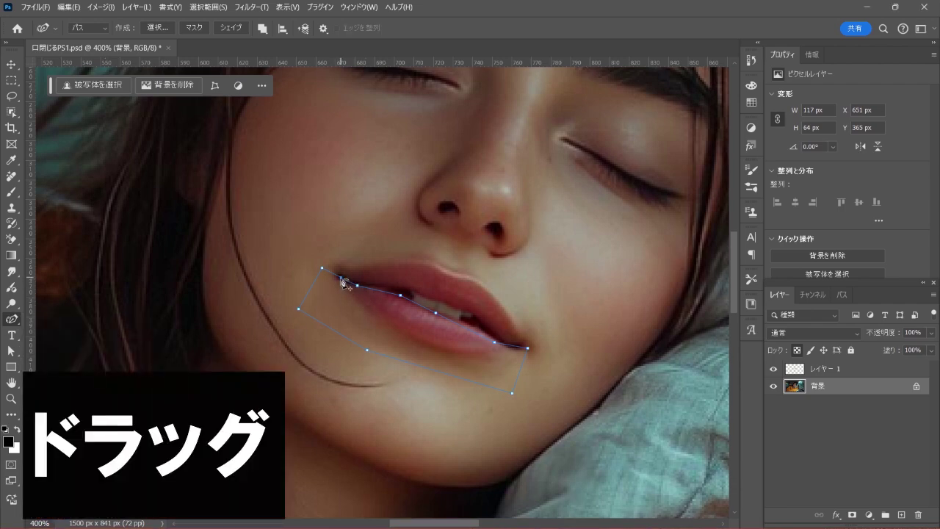
left_click(385, 292)
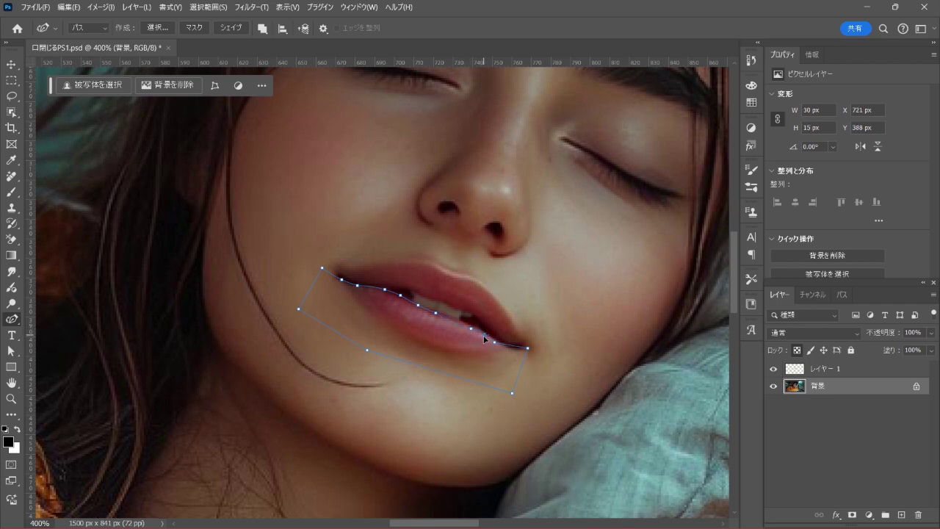
left_click(484, 334)
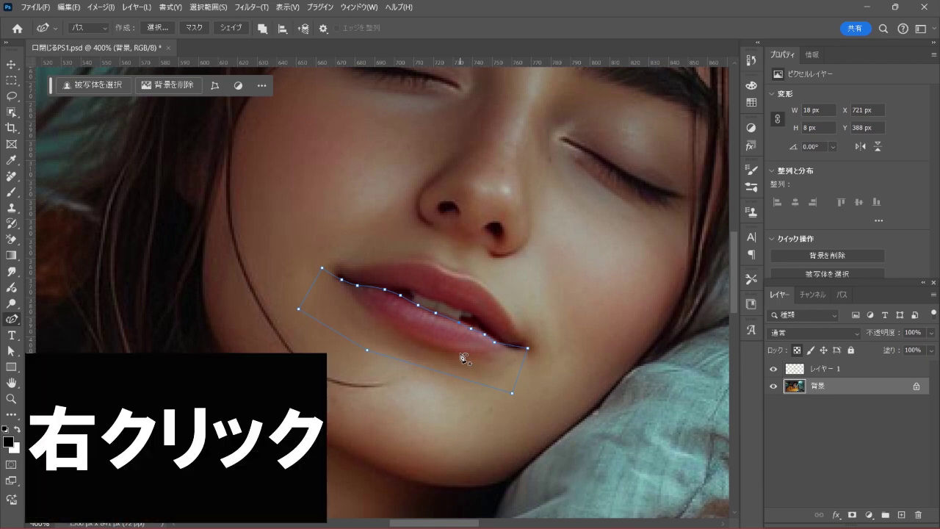
Make a 1 px feathered selection from the lower-lip path and copy it to レイヤー 2
right_click(463, 357)
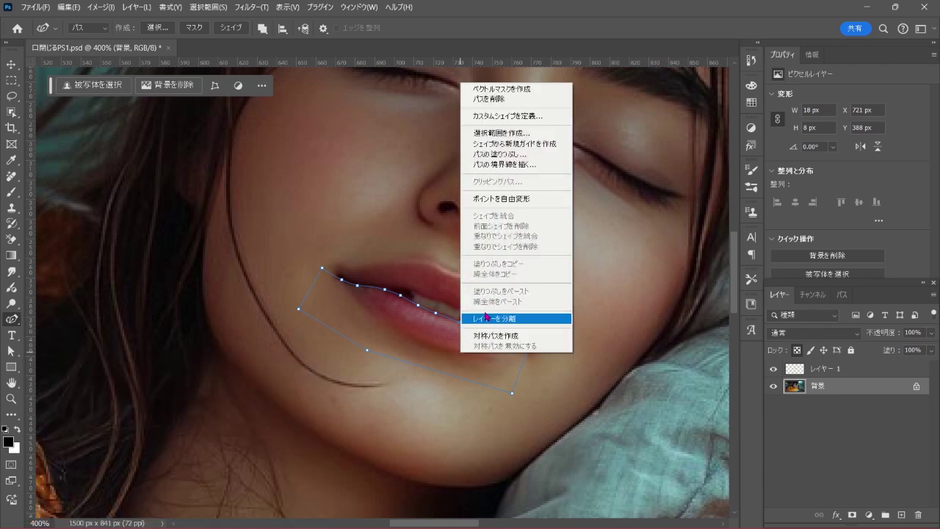
left_click(560, 134)
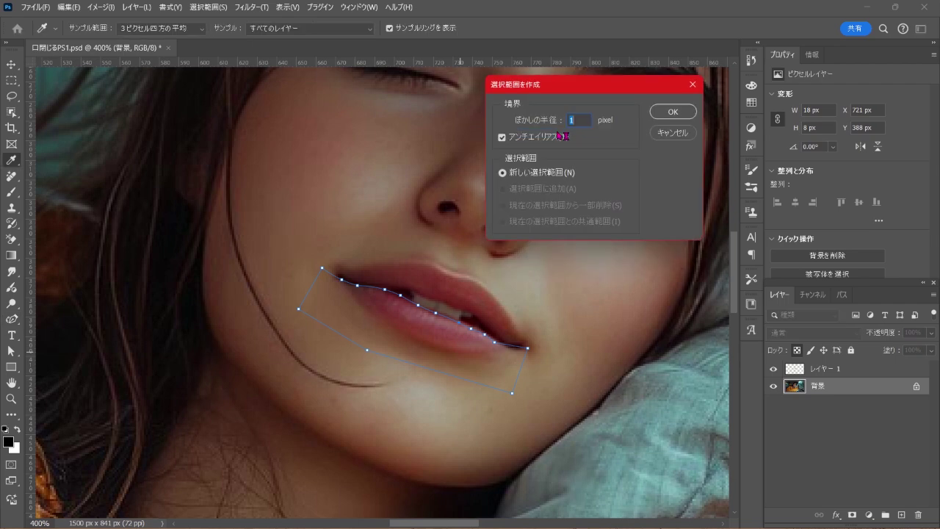
left_click(673, 112)
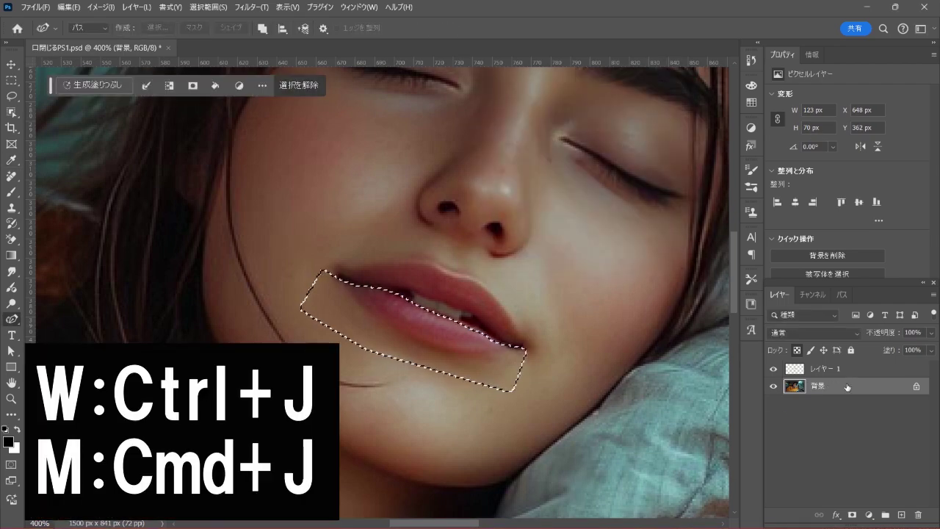
key("ctrl+j")
Convert レイヤー 2 and レイヤー 1 to smart objects, then start Free Transform on レイヤー 2
right_click(877, 388)
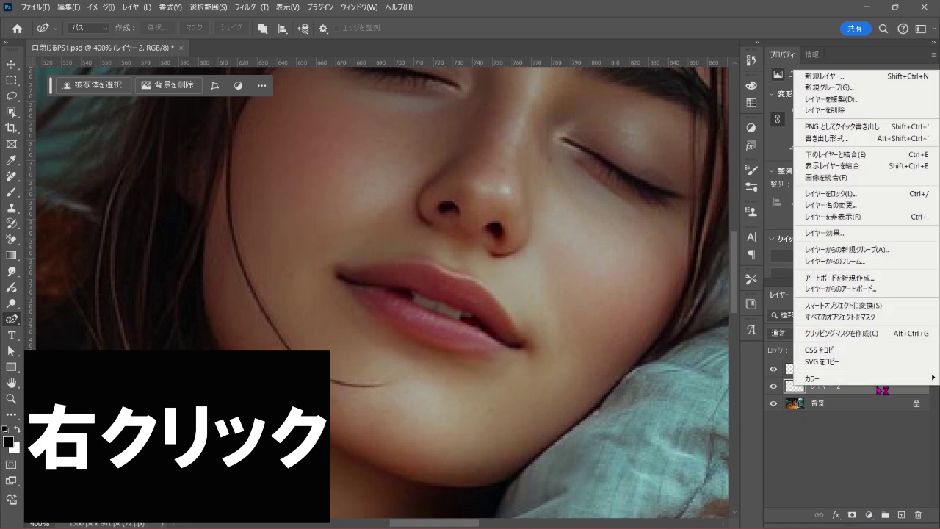
left_click(889, 306)
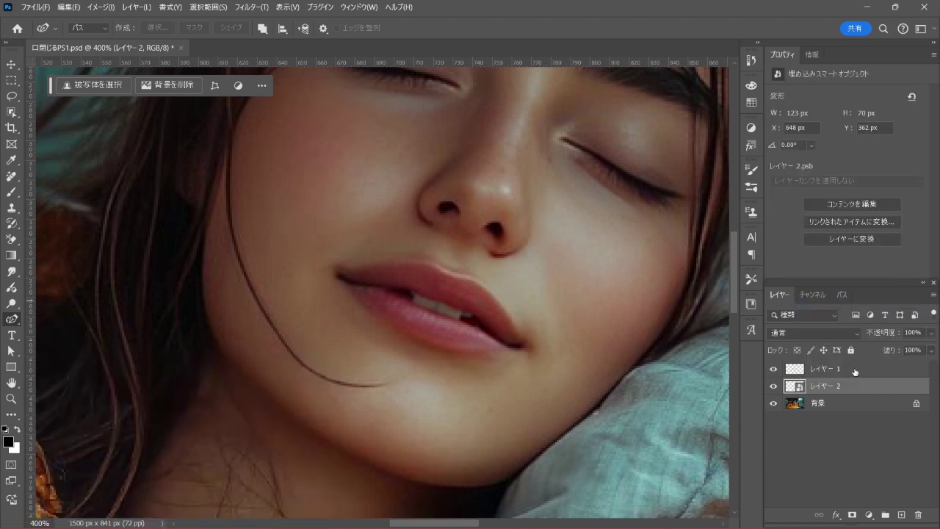
left_click(881, 367)
right_click(880, 368)
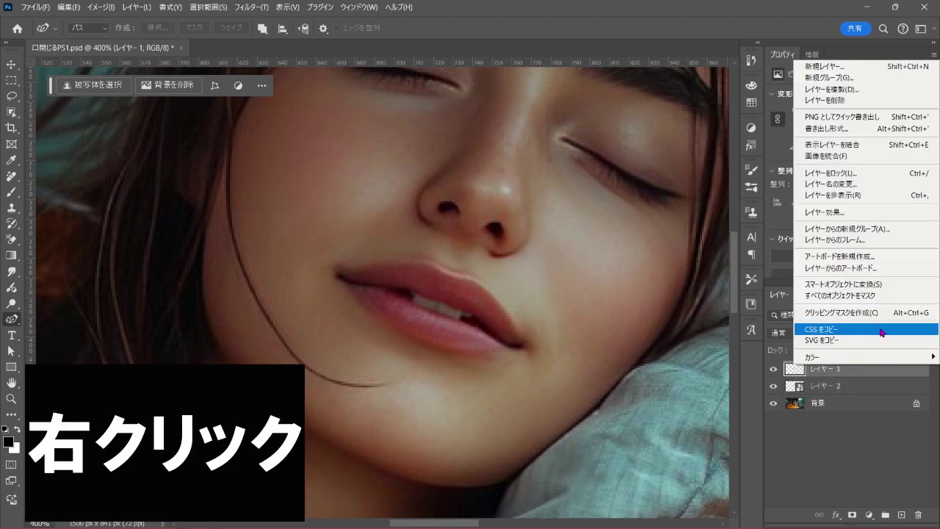
left_click(922, 287)
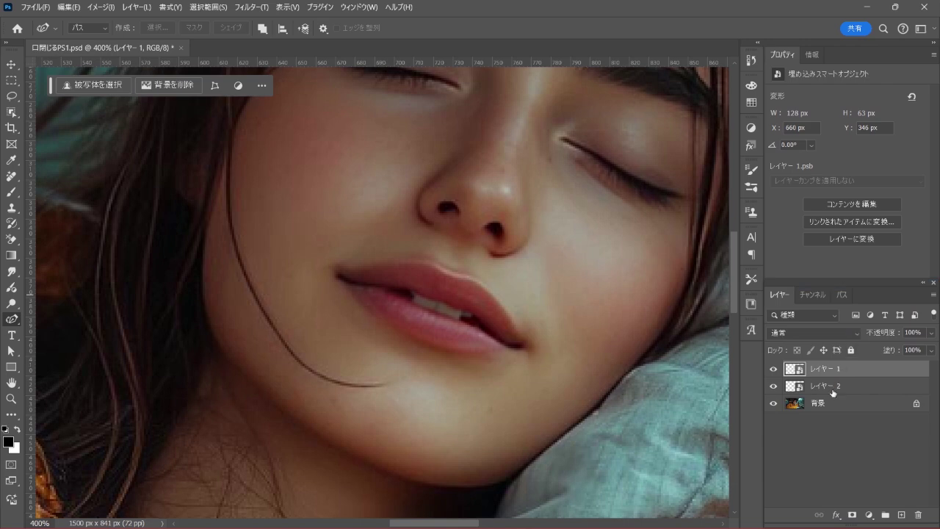
left_click(876, 385)
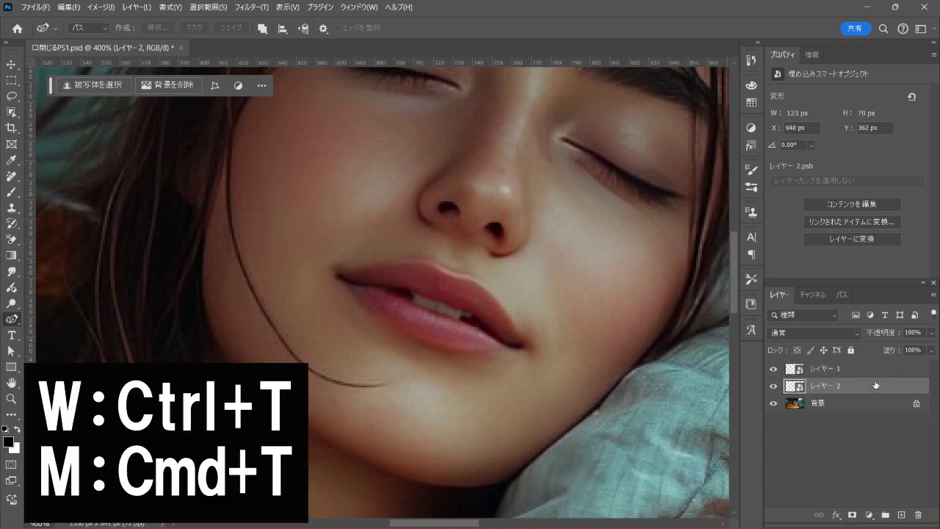
key("ctrl+t")
Warp レイヤー 2 to push the lower lip up against the upper lip and commit
right_click(471, 344)
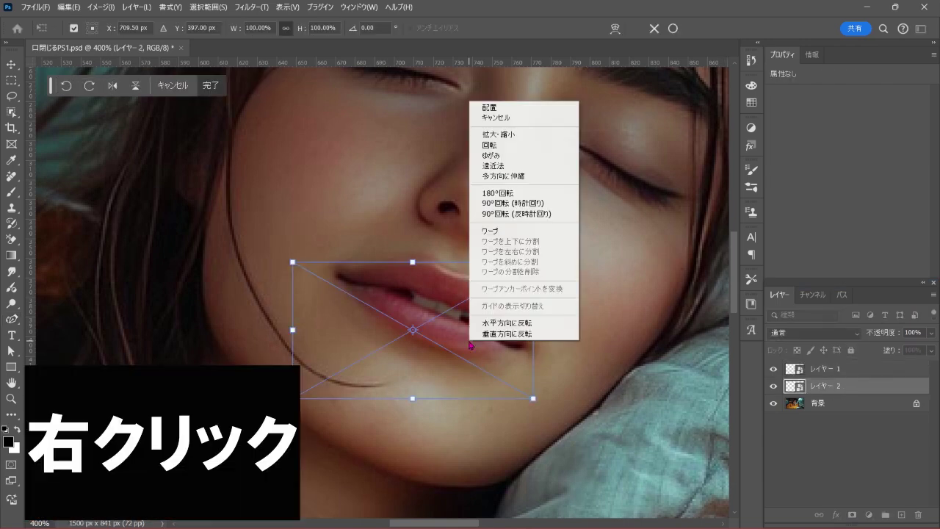
left_click(556, 233)
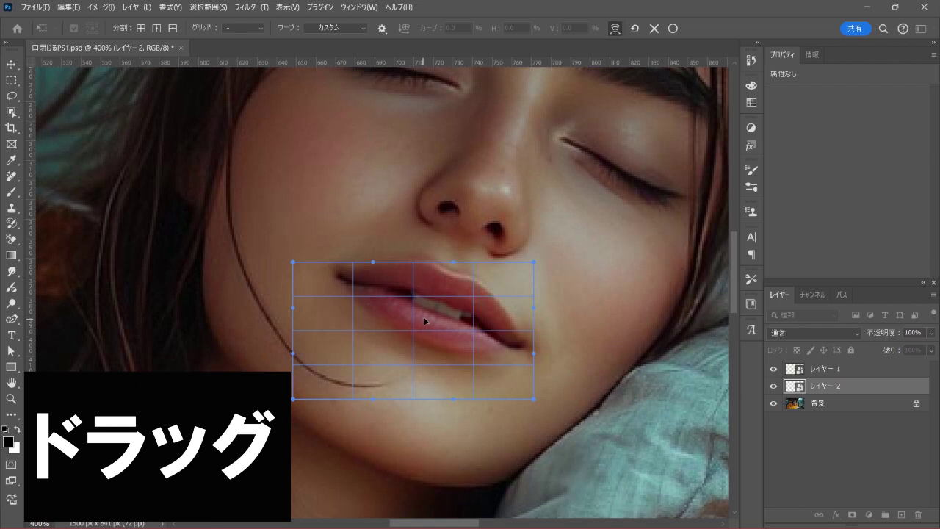
left_click_drag(424, 316, 427, 314)
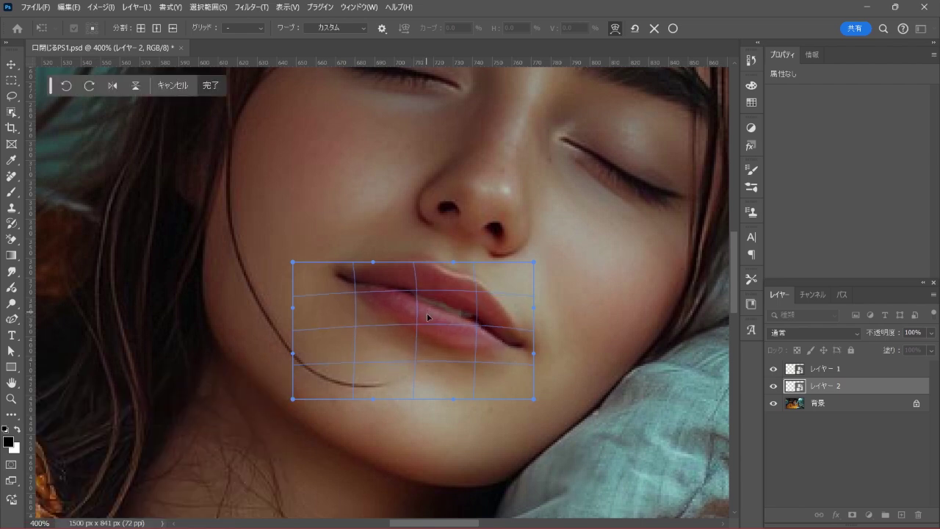
left_click(673, 29)
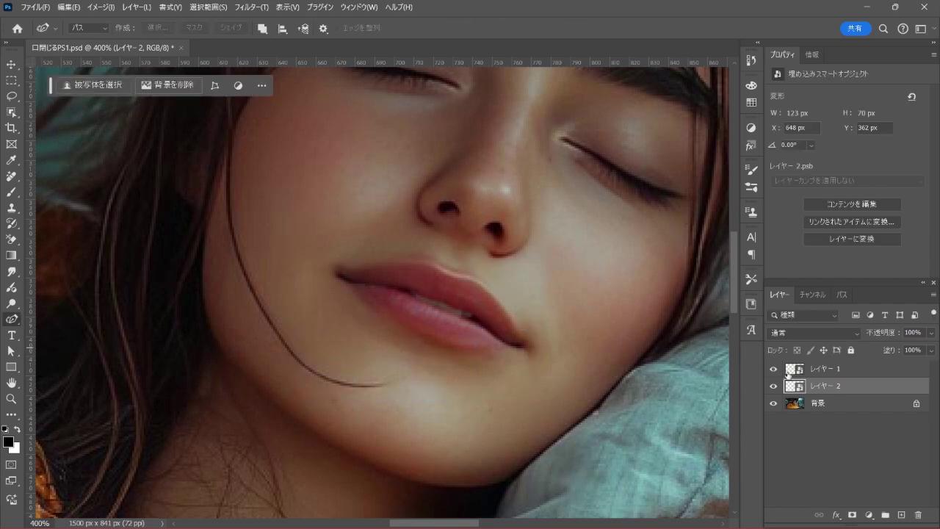
Warp レイヤー 1's upper lip down to meet the lower lip and commit the transform
left_click(820, 371)
key("ctrl+t")
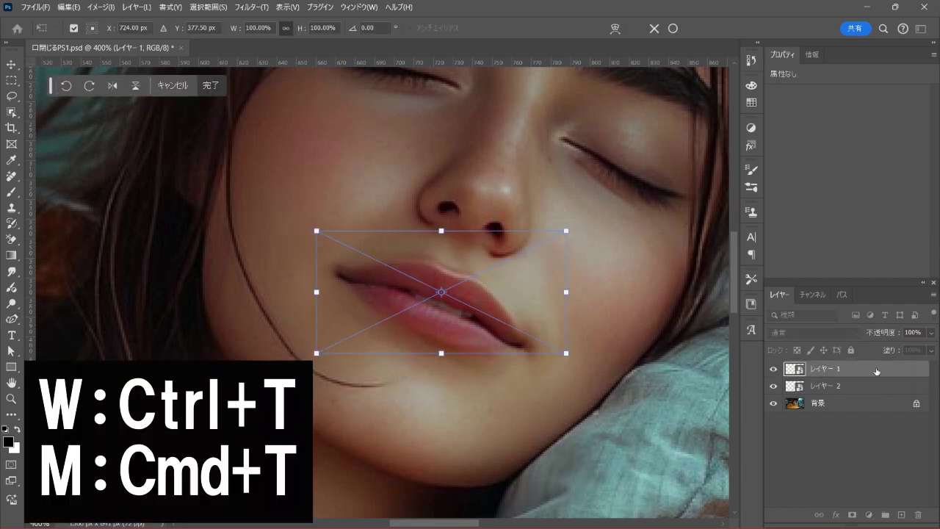
right_click(479, 296)
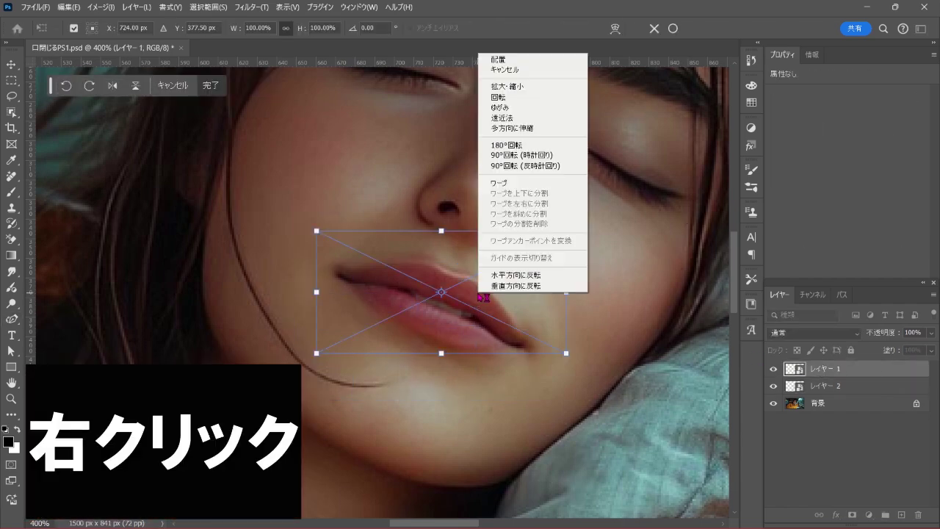
left_click(554, 183)
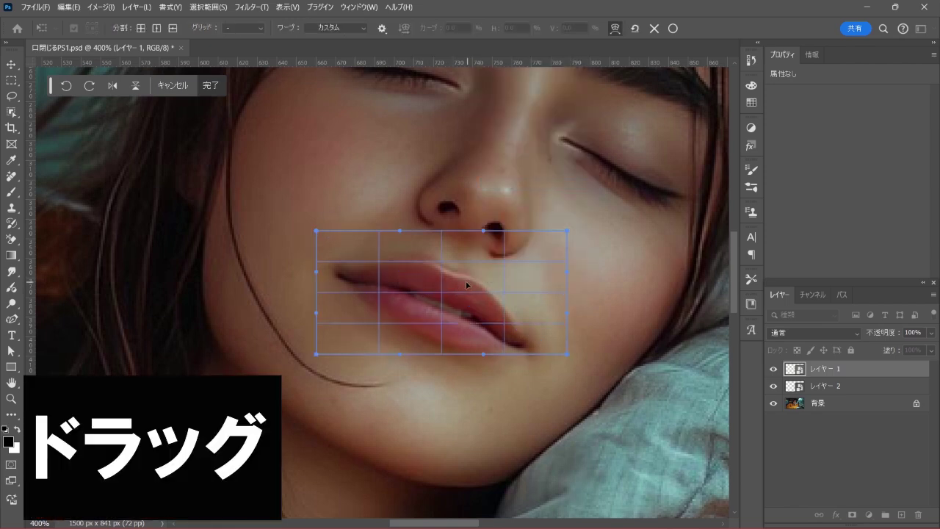
left_click_drag(468, 285, 463, 289)
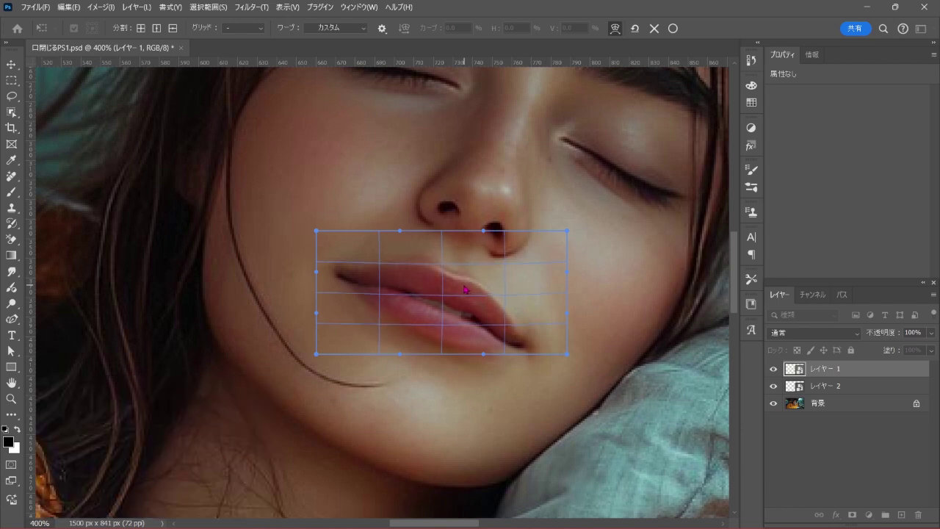
left_click_drag(463, 288, 466, 291)
left_click(439, 286)
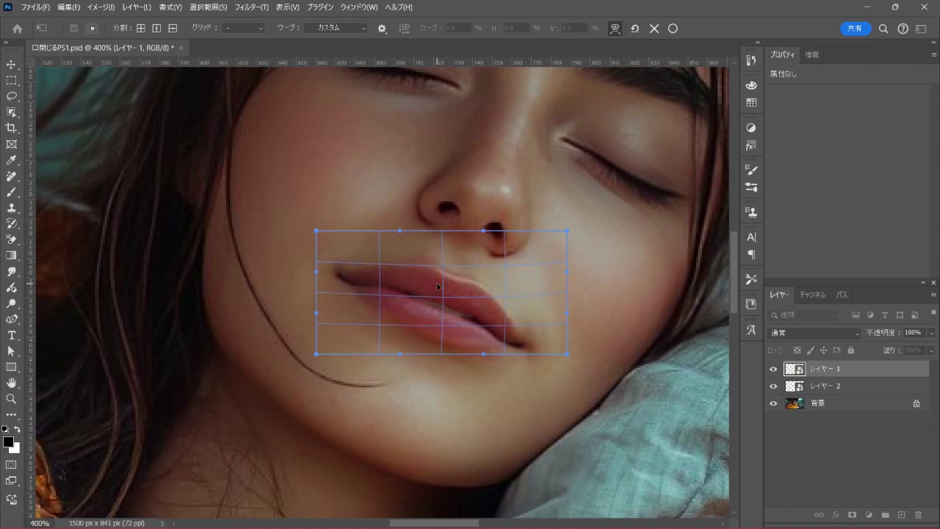
key("ctrl+shift+z")
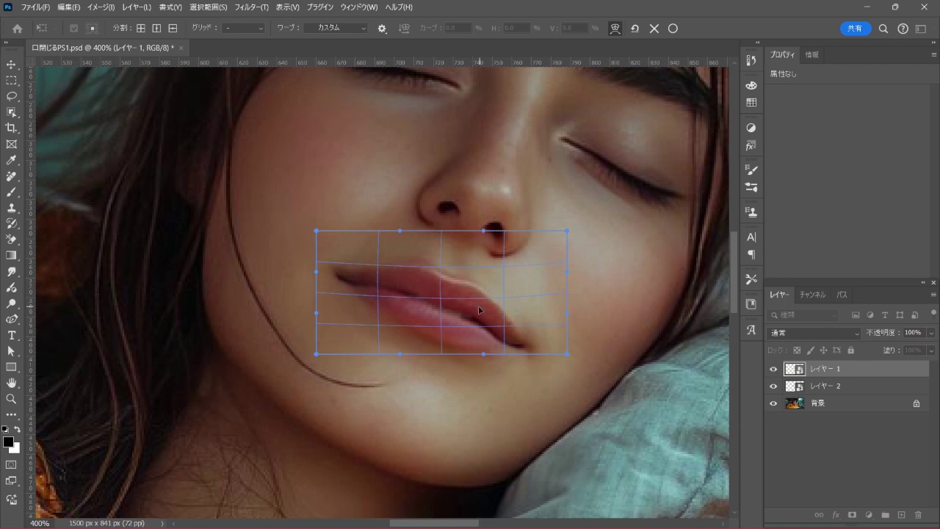
key("ctrl+z")
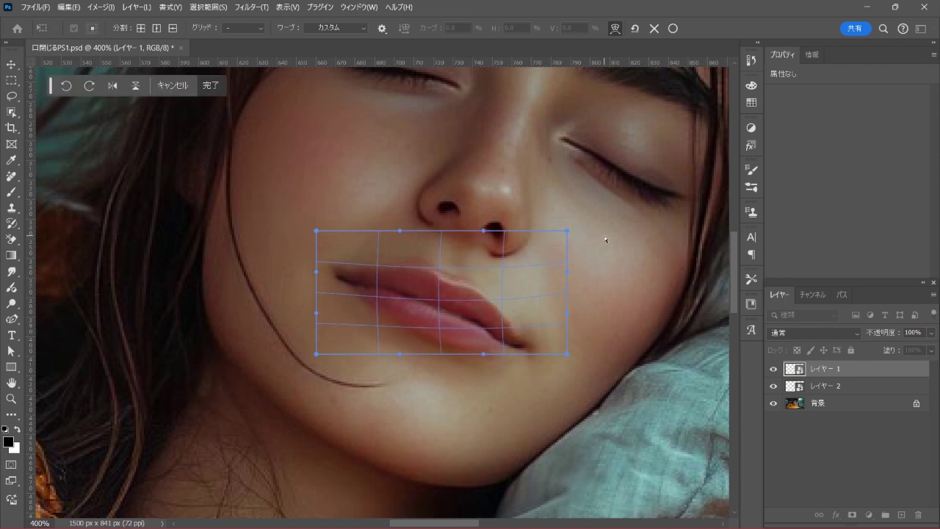
left_click(673, 28)
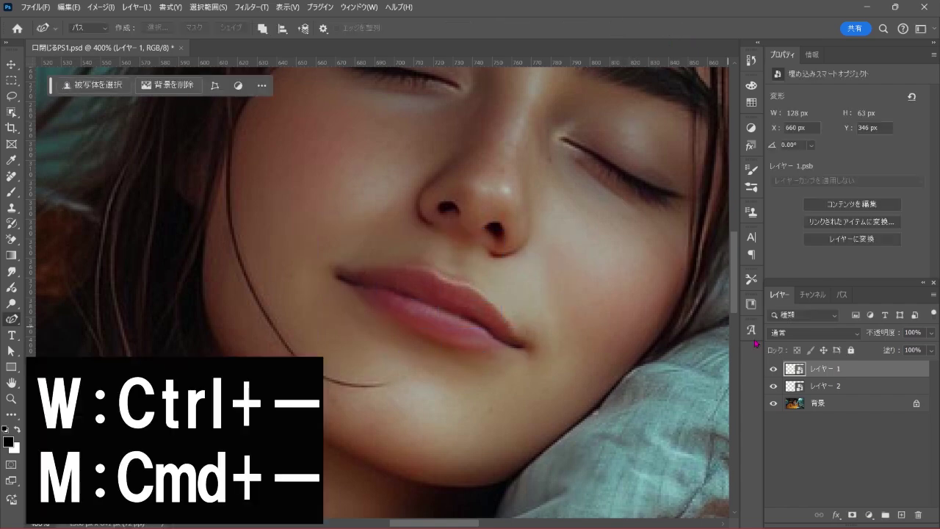
View the photo at 100% and toggle the lip edits off and on to compare against the original
key("ctrl+minus")
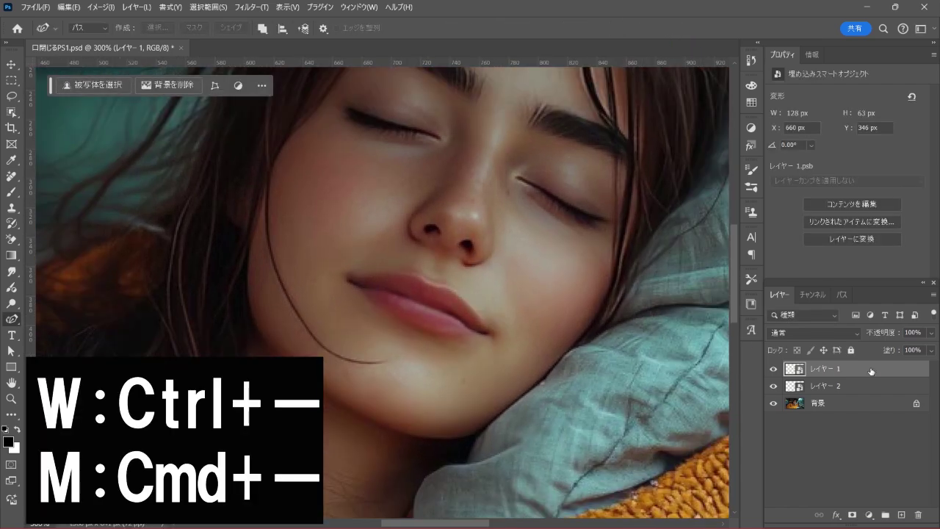
key("ctrl+minus")
key("ctrl+minus")
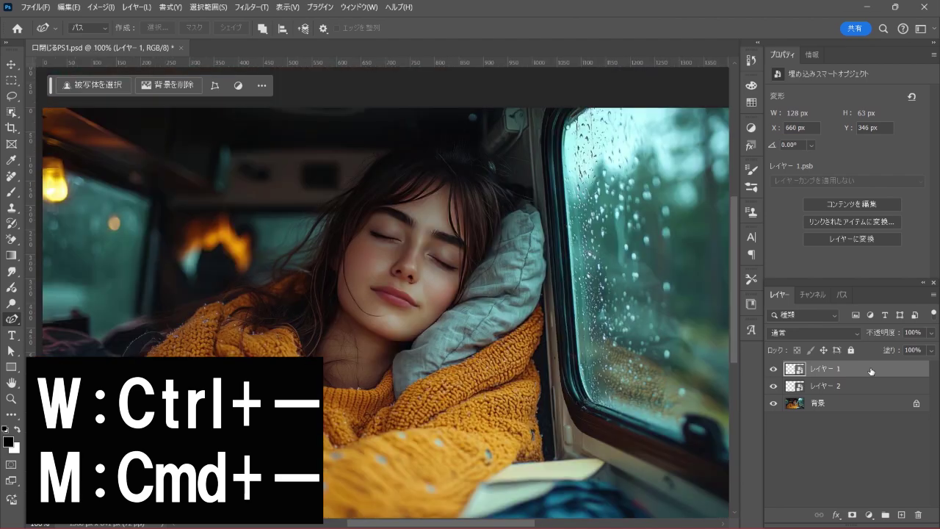
key("ctrl+minus")
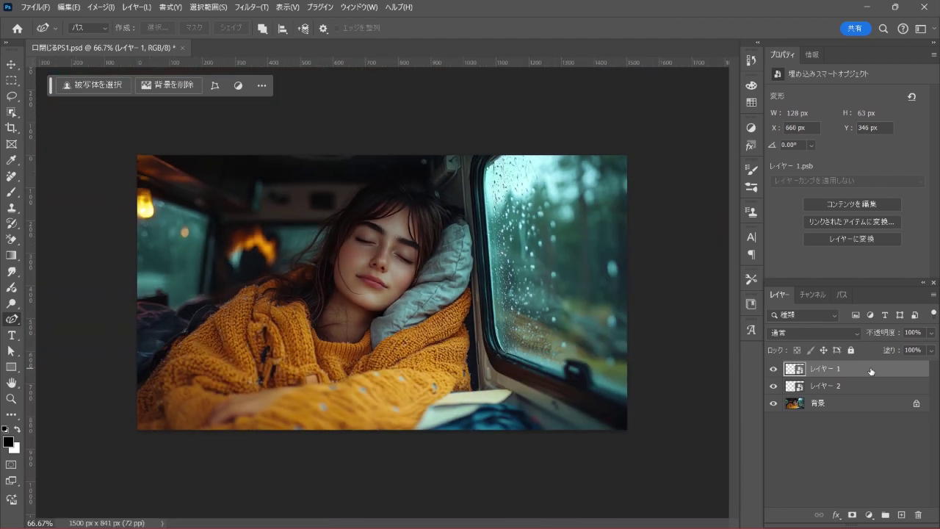
key("ctrl+plus")
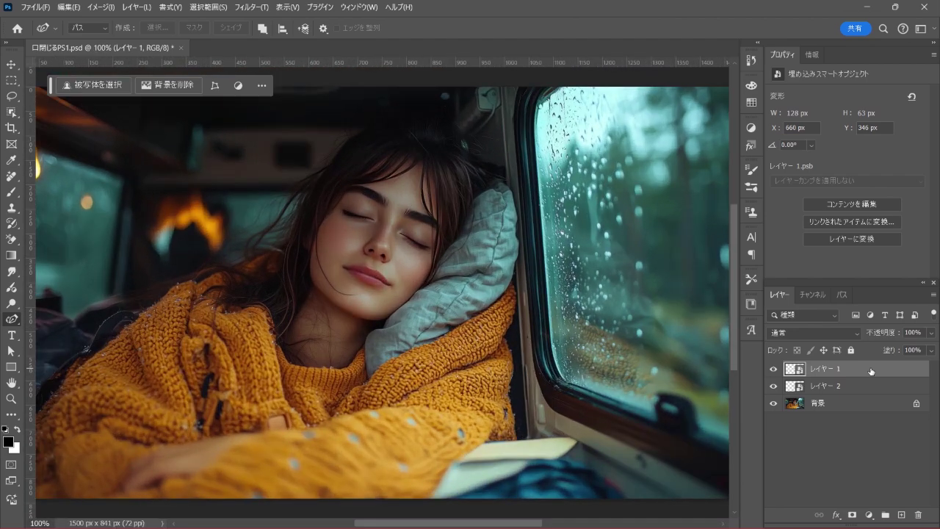
left_click(776, 405, "alt")
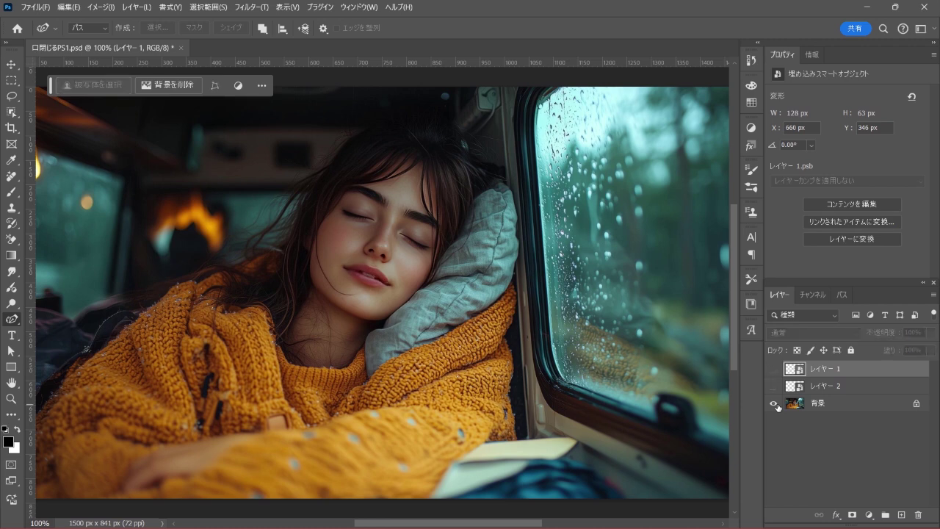
left_click(776, 404, "alt")
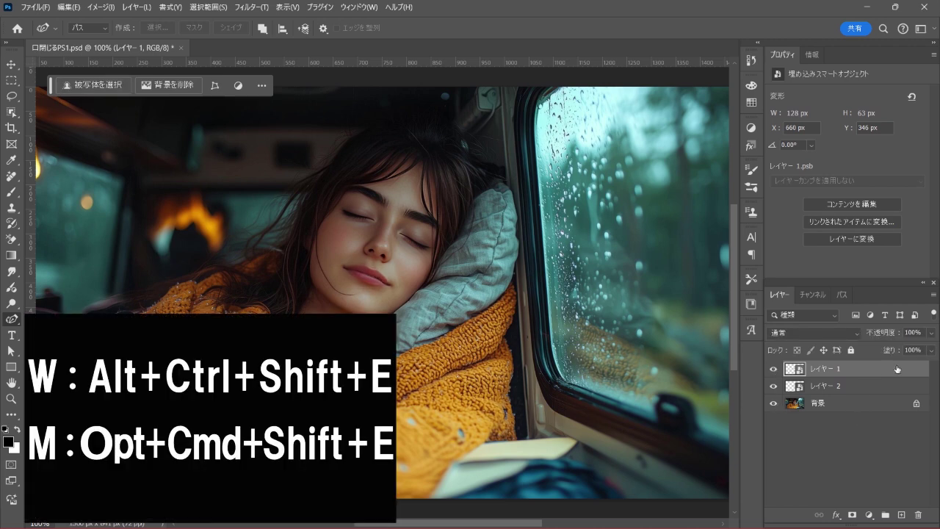
Stamp all visible layers into a new 'レイヤー 3' and convert it to an embedded smart object
key("ctrl+alt+shift+e")
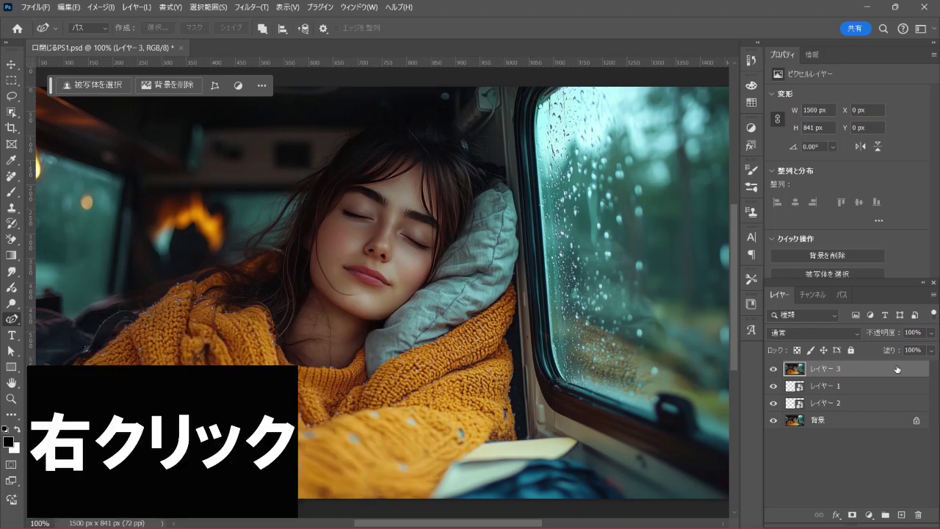
right_click(897, 368)
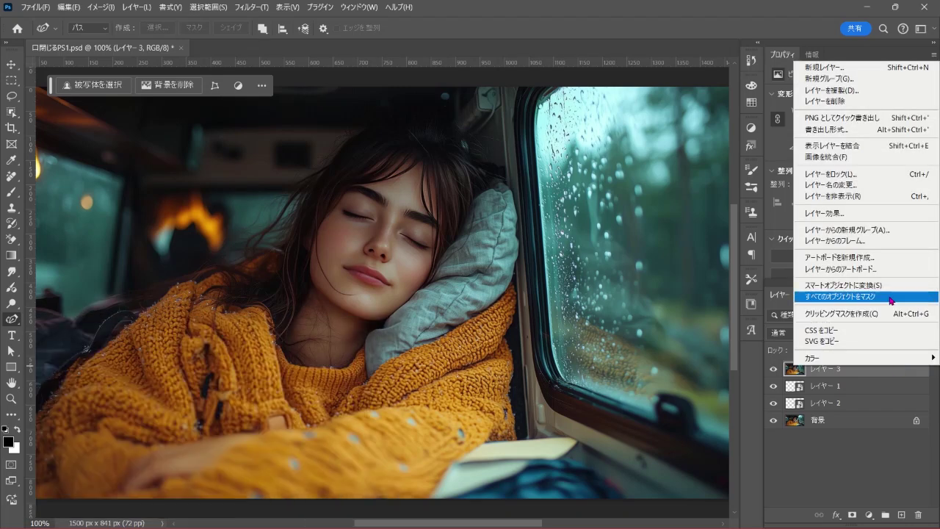
left_click(919, 287)
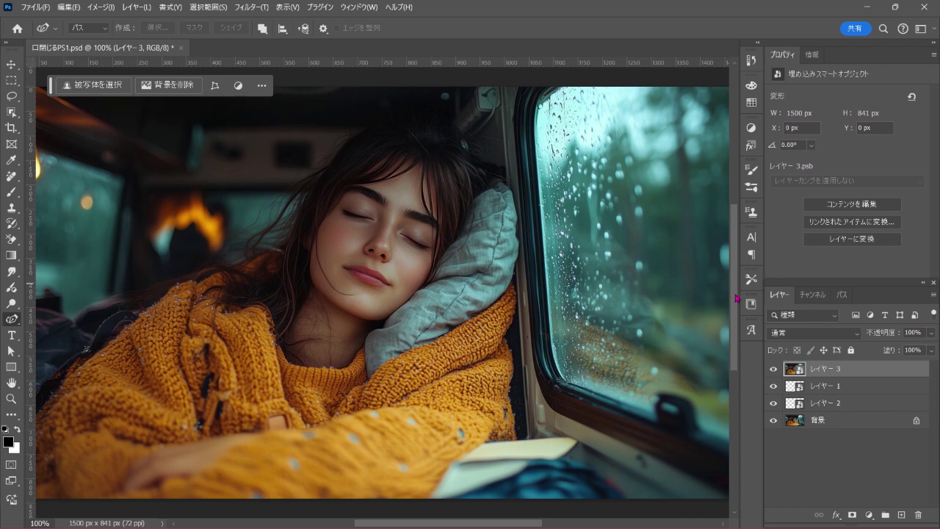
left_click(249, 13)
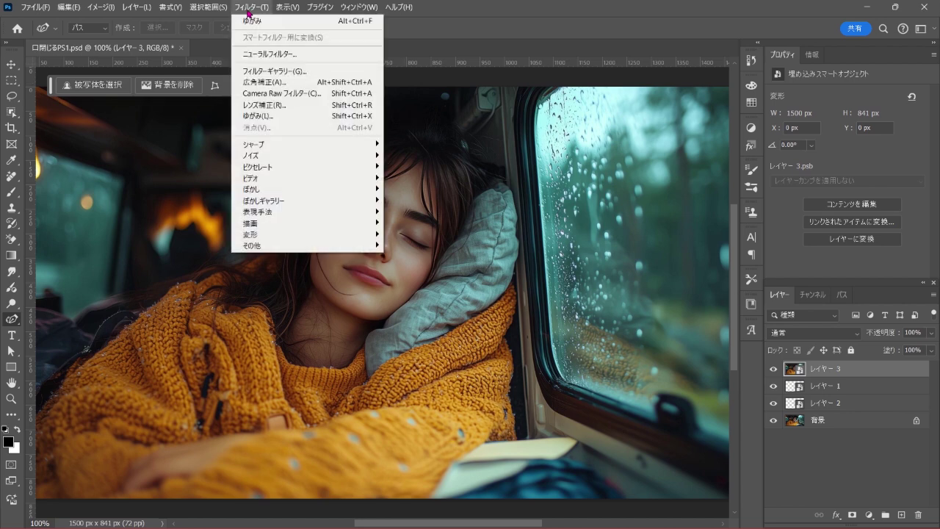
Apply Liquify to the face with Smile 51, Upper Lip -21 and Mouth Width -11
left_click(330, 116)
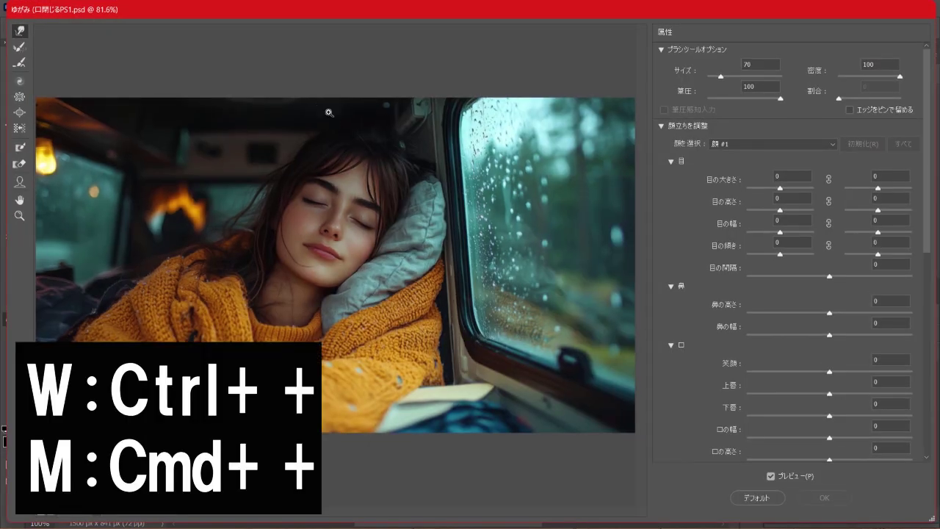
key("ctrl+plus")
key("ctrl+plus")
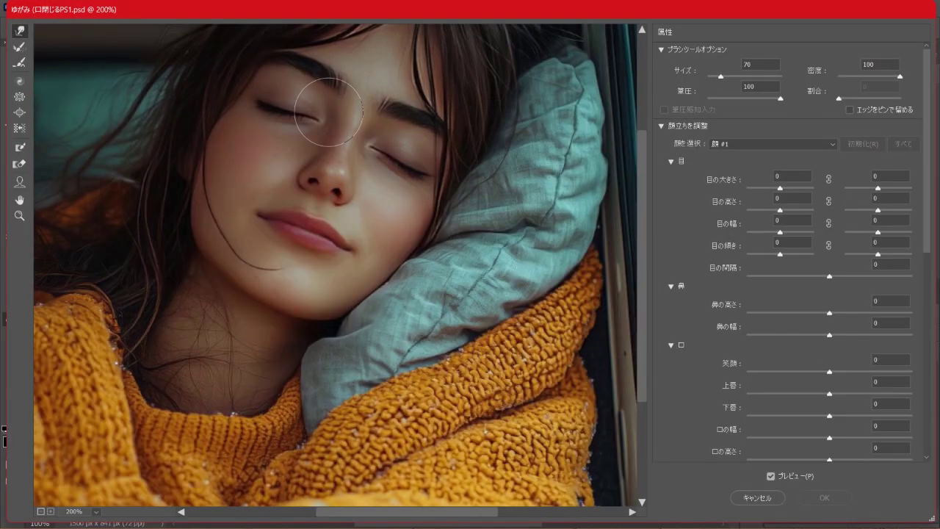
left_click_drag(342, 210, 368, 261)
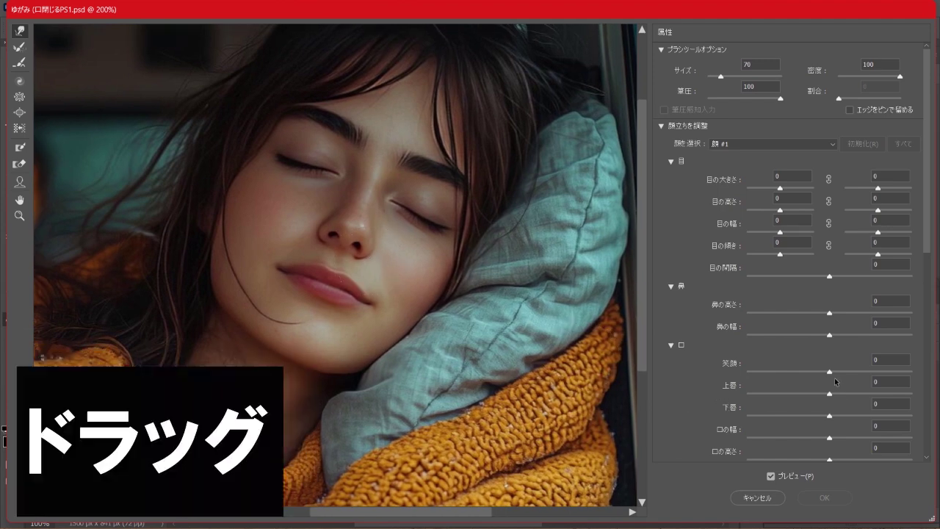
left_click_drag(831, 376, 871, 373)
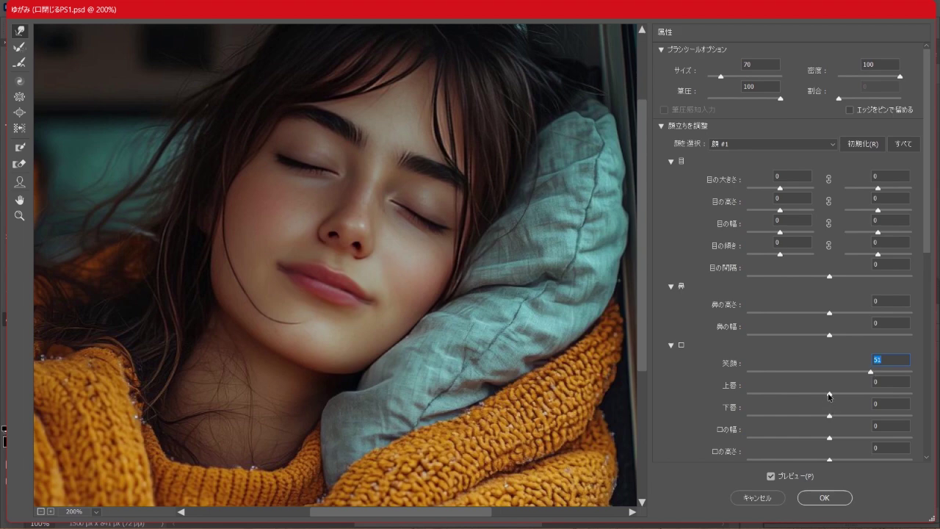
left_click_drag(829, 398, 812, 395)
left_click_drag(830, 440, 821, 440)
left_click(825, 499)
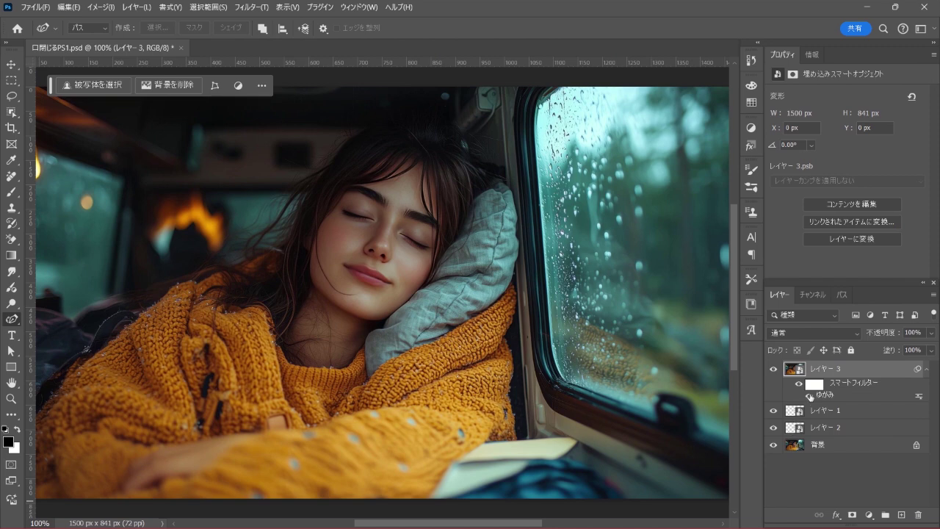
left_click(801, 385)
left_click(801, 385)
left_click(774, 370)
left_click(773, 370)
left_click(773, 446, "alt")
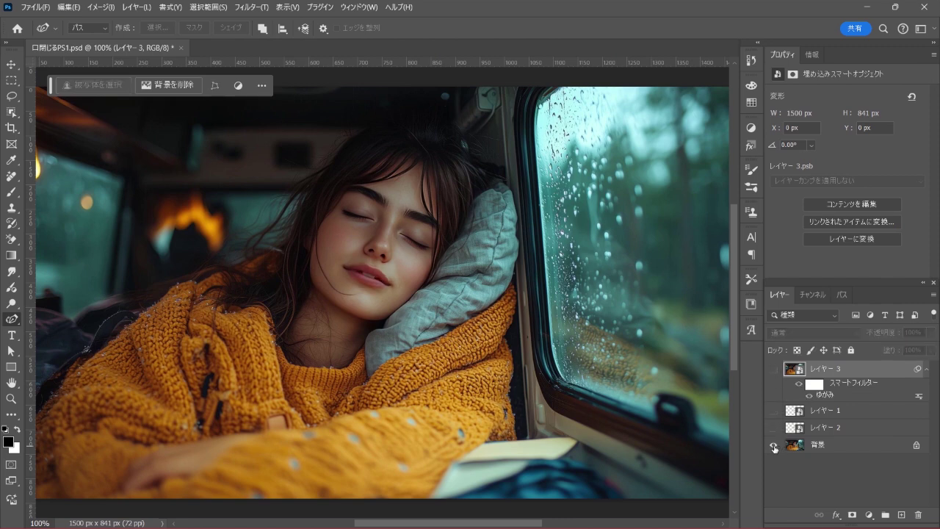
left_click(774, 446, "alt")
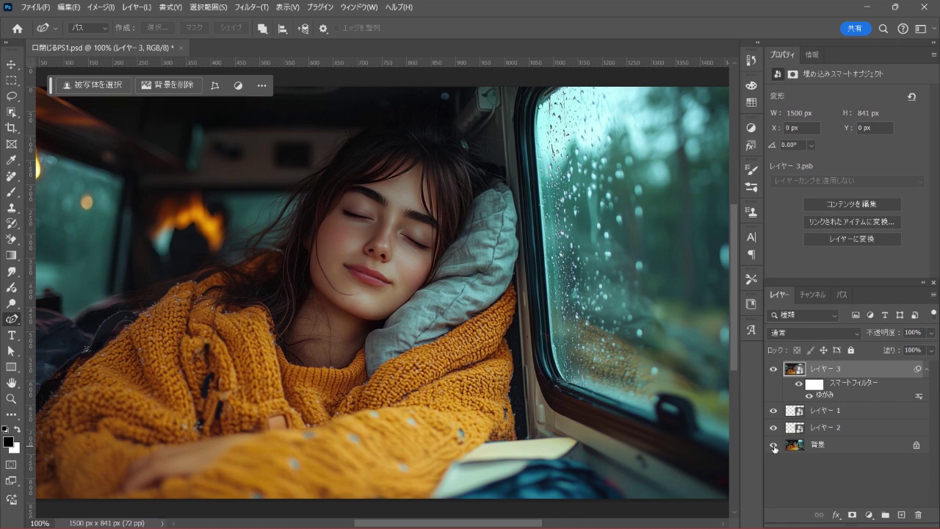
left_click(773, 446, "alt")
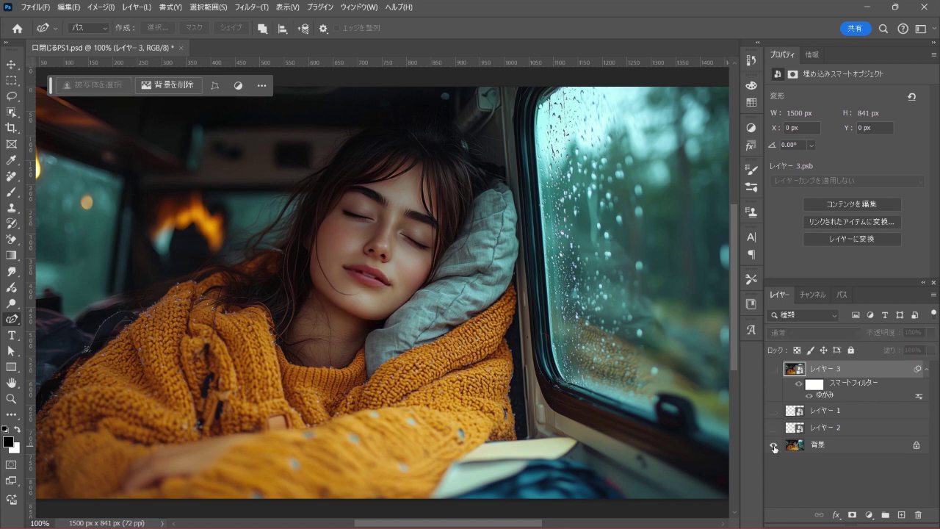
left_click(774, 446, "alt")
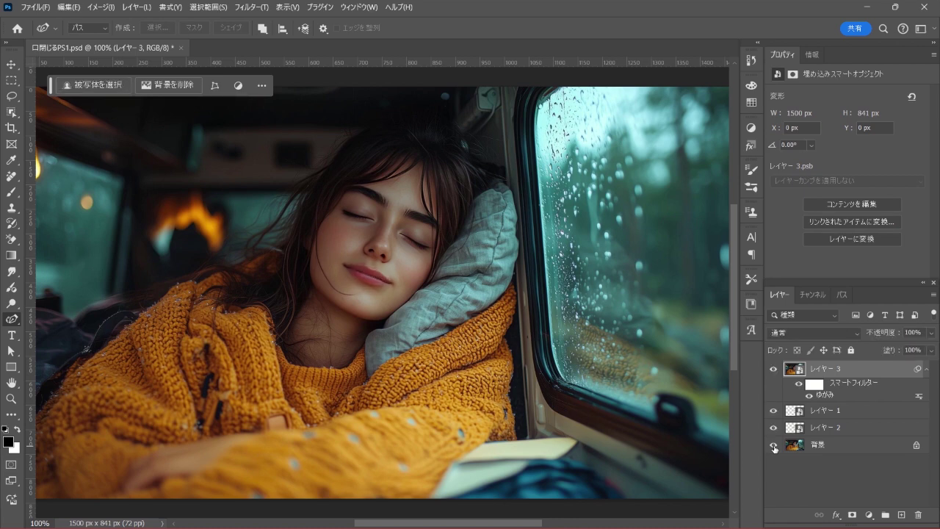